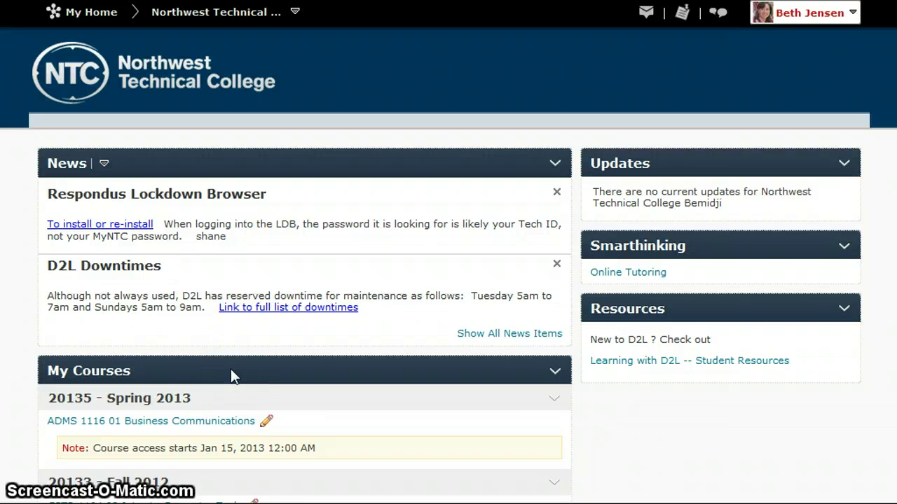
Review the My Courses list on the college home page and show the courses offered in the course selector
{"action": "scroll", "coordinate": [231, 369], "scroll_direction": "down", "scroll_amount": 1}
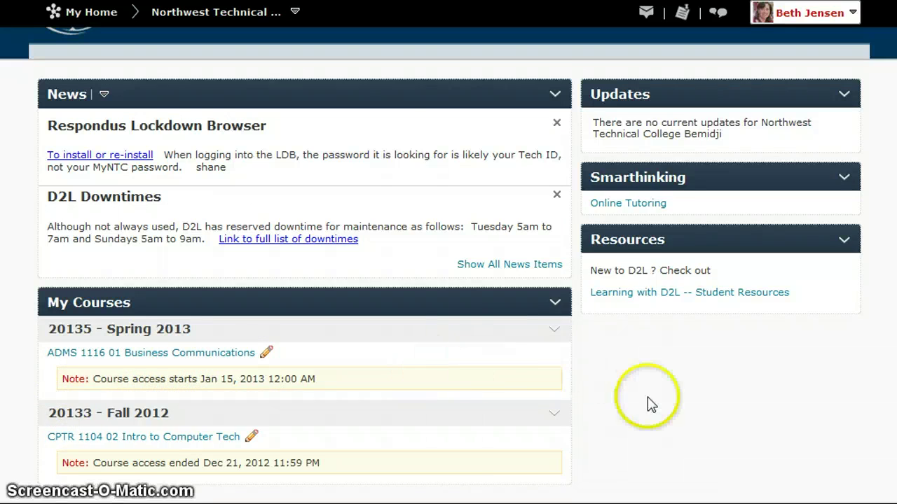
{"action": "scroll", "coordinate": [650, 405], "scroll_direction": "up", "scroll_amount": 1}
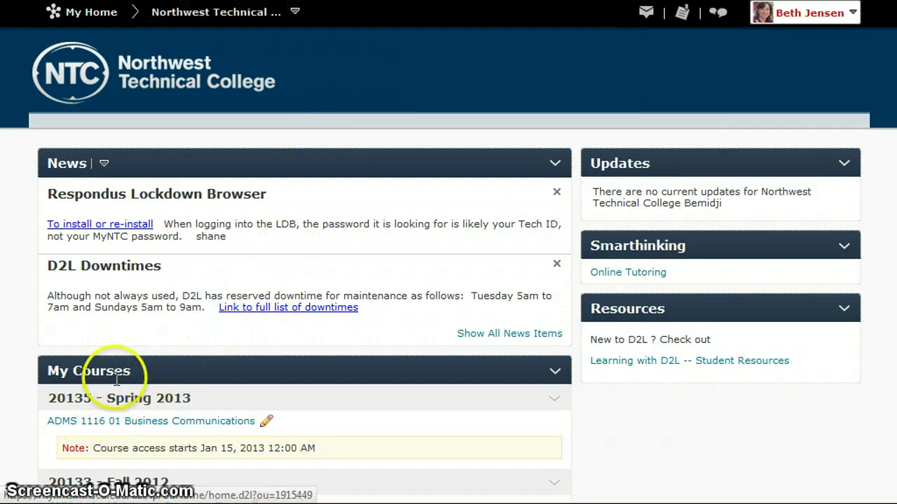
{"action": "left_click", "coordinate": [295, 14]}
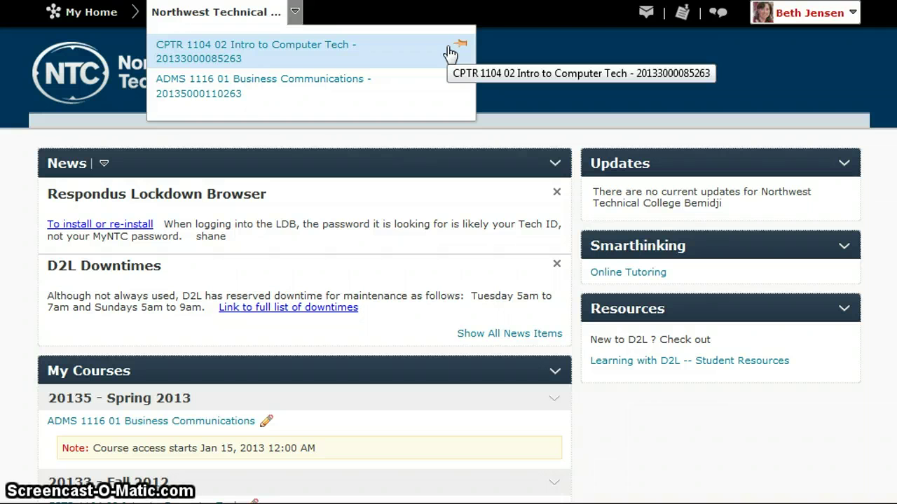
Open the user profile for editing and look through its picture, social network and personal interest fields
{"action": "left_click", "coordinate": [853, 14]}
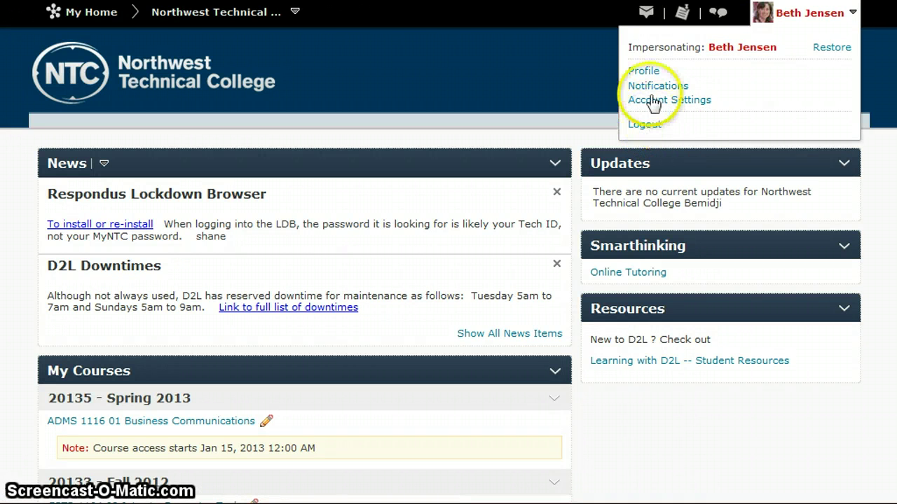
{"action": "left_click", "coordinate": [641, 73]}
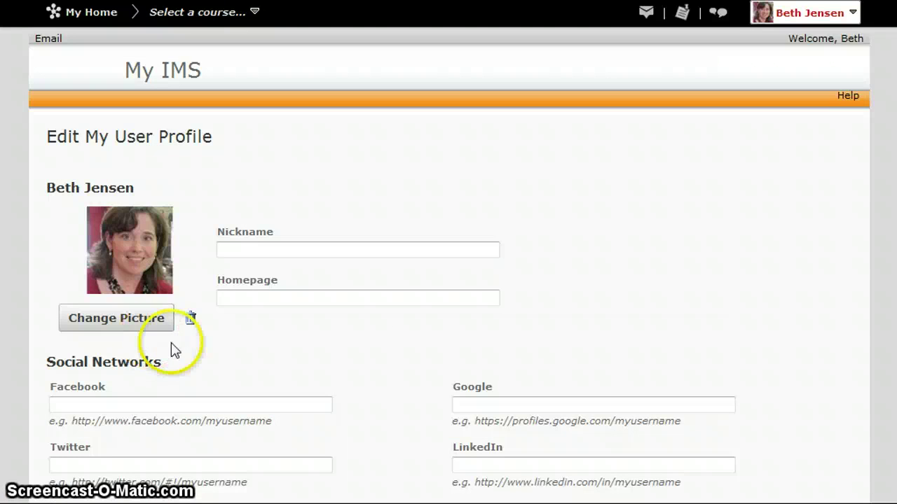
{"action": "scroll", "coordinate": [356, 351], "scroll_direction": "down", "scroll_amount": 3}
{"action": "scroll", "coordinate": [356, 351], "scroll_direction": "down", "scroll_amount": 11}
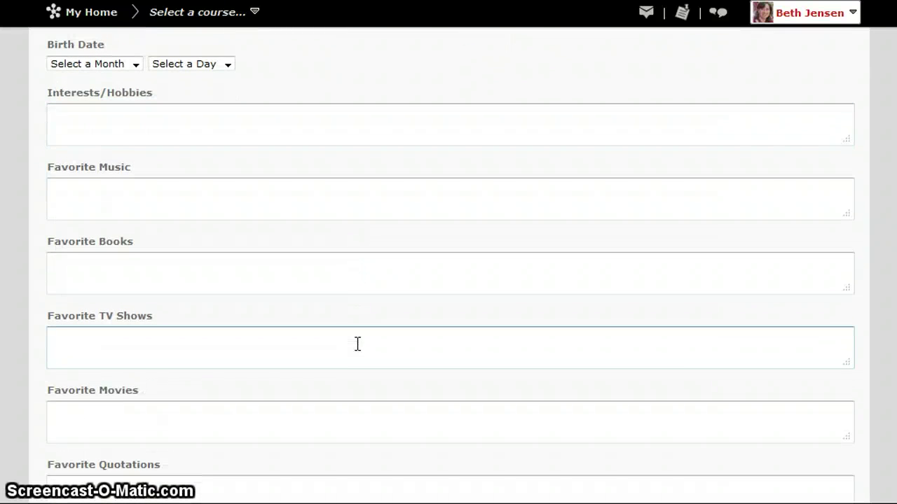
{"action": "scroll", "coordinate": [357, 343], "scroll_direction": "up", "scroll_amount": 15}
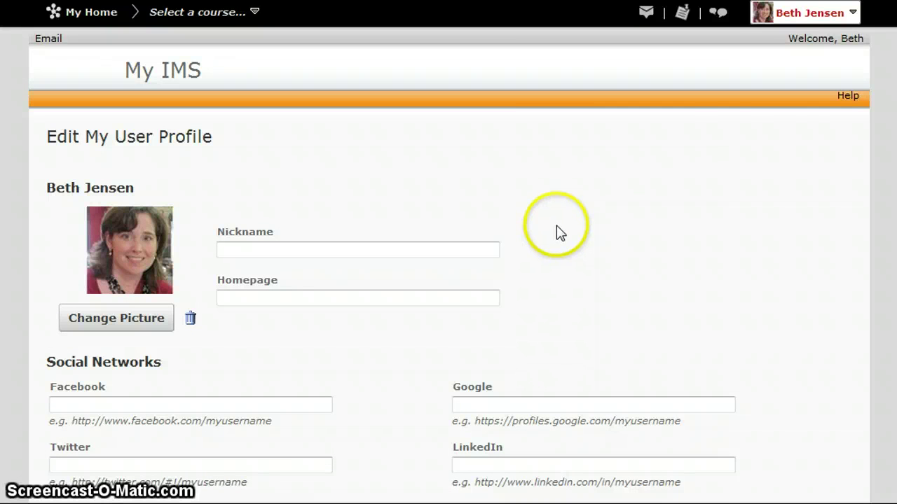
Open Account Settings and examine the email options, including outgoing message copies, signature and display options
{"action": "left_click", "coordinate": [852, 16]}
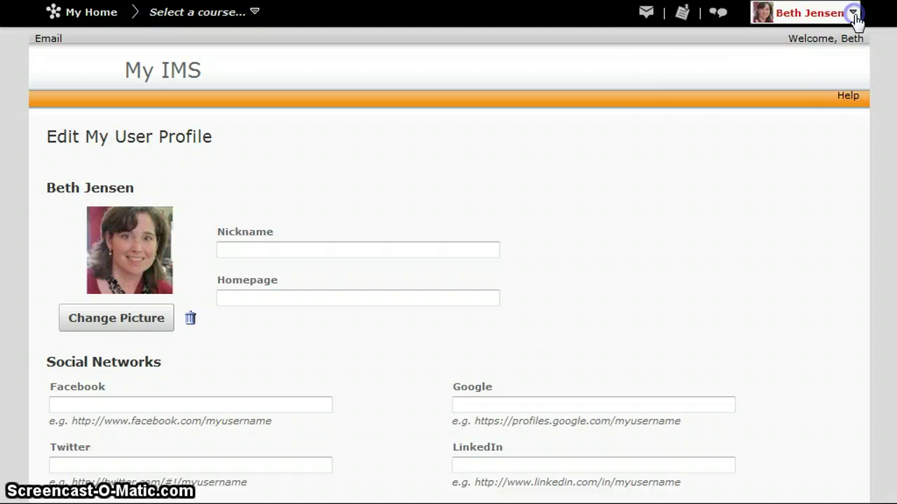
{"action": "left_click", "coordinate": [681, 105]}
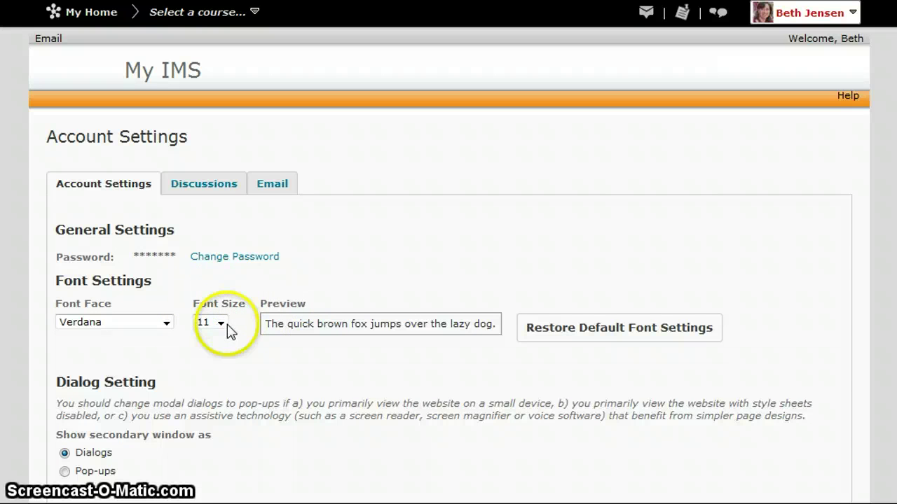
{"action": "left_click", "coordinate": [277, 191]}
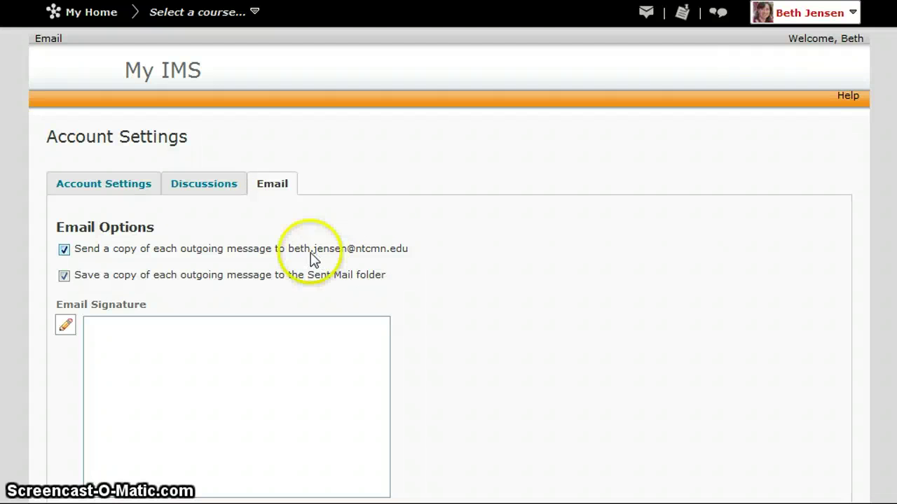
{"action": "scroll", "coordinate": [310, 259], "scroll_direction": "down", "scroll_amount": 1}
{"action": "scroll", "coordinate": [308, 259], "scroll_direction": "down", "scroll_amount": 1}
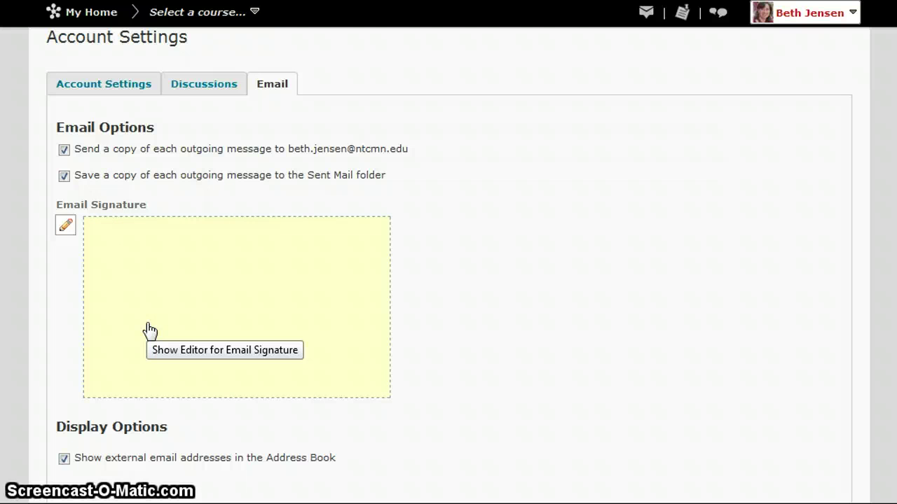
{"action": "scroll", "coordinate": [511, 296], "scroll_direction": "up", "scroll_amount": 3}
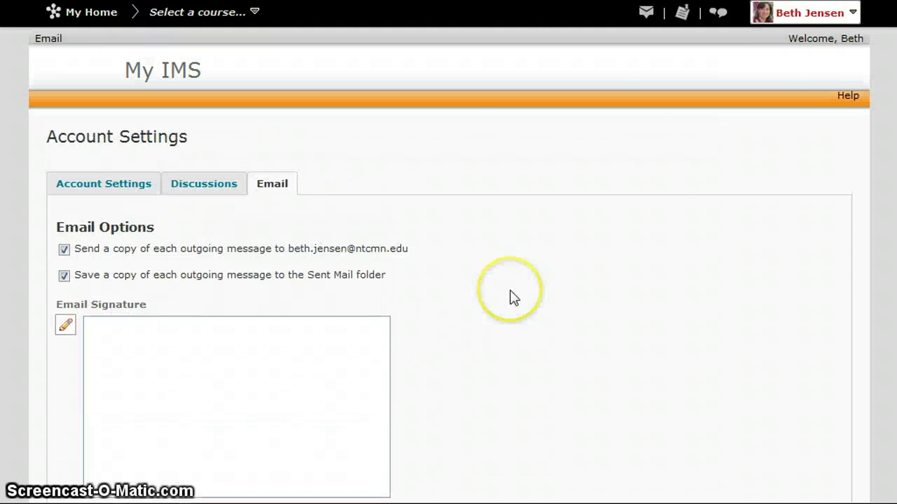
Examine the Notifications settings for contact methods, activity summary, instant notifications and course exclusions, then cancel without saving
{"action": "left_click", "coordinate": [853, 14]}
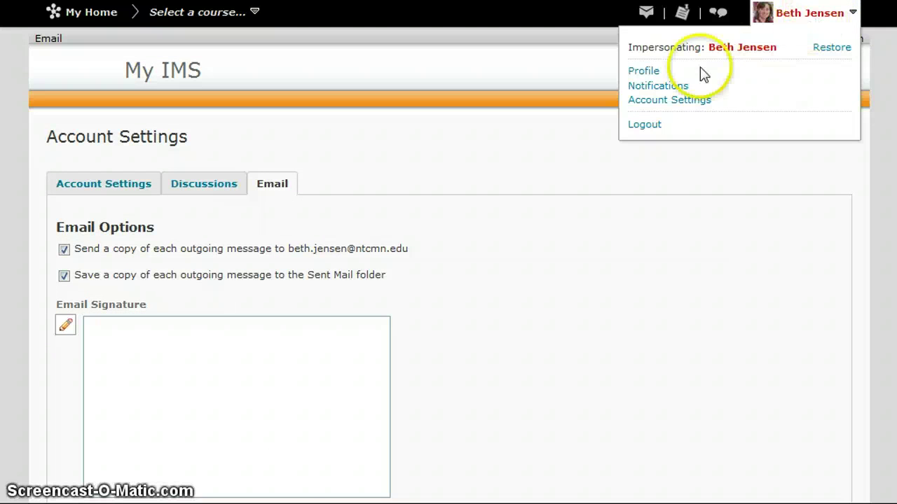
{"action": "left_click", "coordinate": [655, 85]}
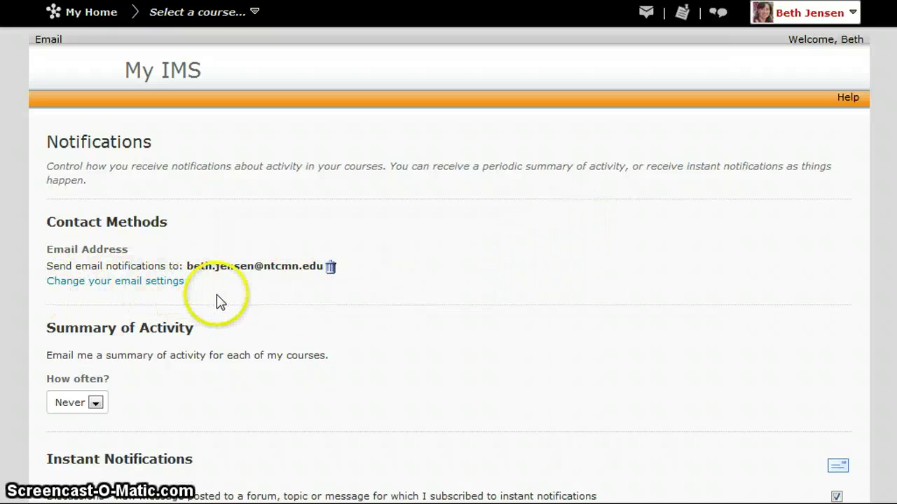
{"action": "scroll", "coordinate": [386, 304], "scroll_direction": "down", "scroll_amount": 3}
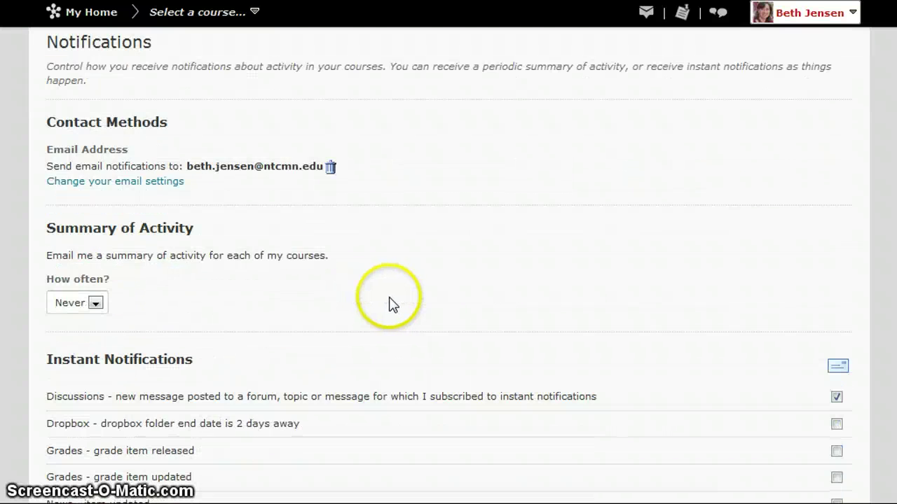
{"action": "scroll", "coordinate": [395, 297], "scroll_direction": "down", "scroll_amount": 2}
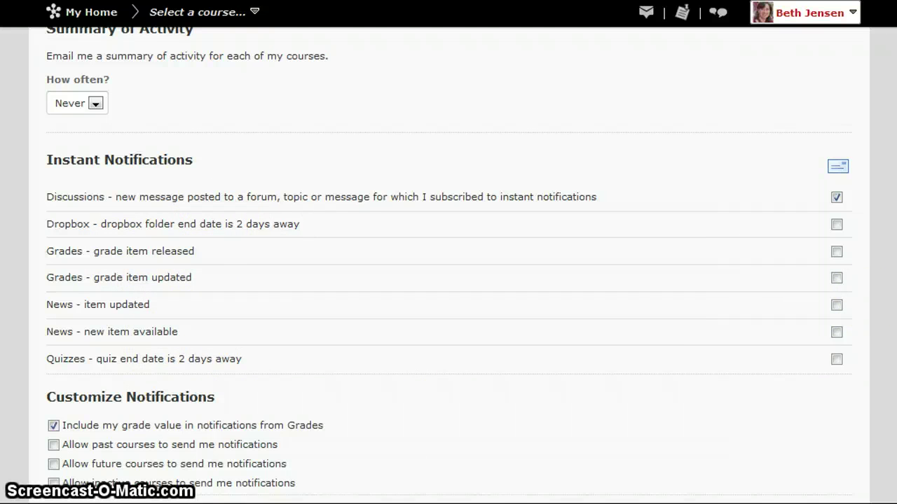
{"action": "scroll", "coordinate": [448, 281], "scroll_direction": "down", "scroll_amount": 3}
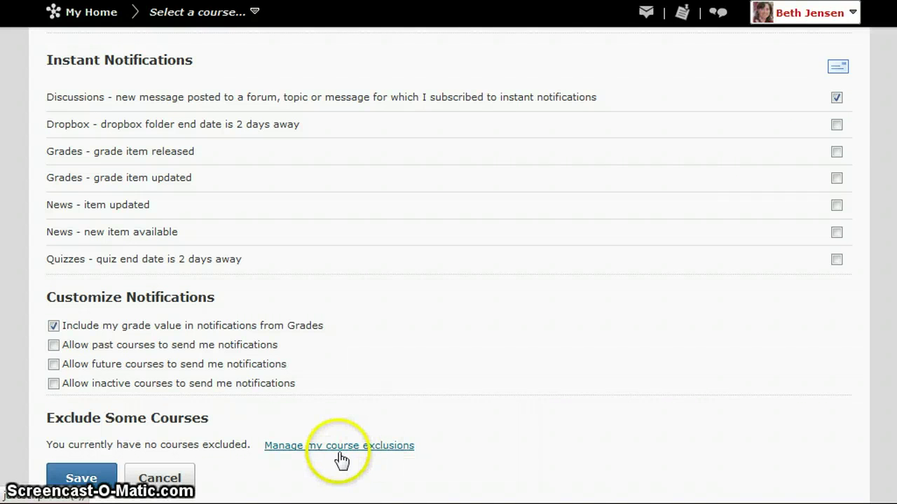
{"action": "left_click", "coordinate": [156, 483]}
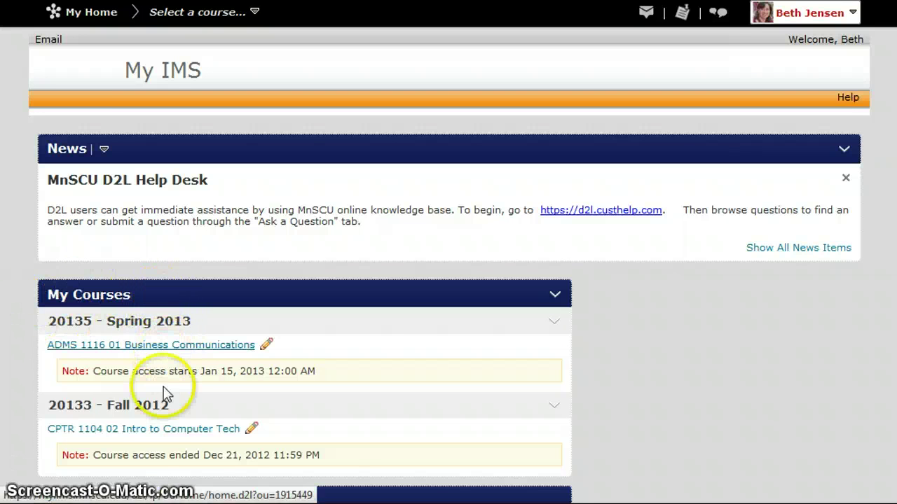
Open the CPTR 1104 02 Intro to Computer Tech course and look over the news on its home page
{"action": "left_click", "coordinate": [159, 437]}
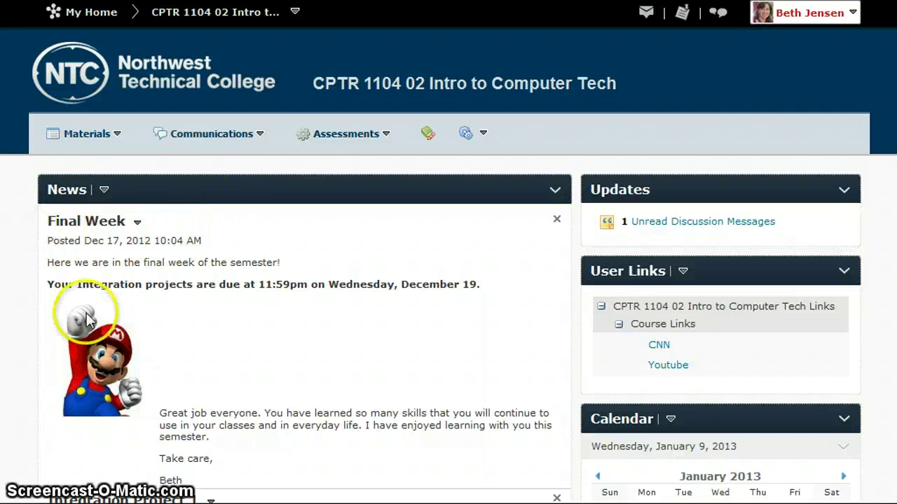
{"action": "scroll", "coordinate": [265, 310], "scroll_direction": "down", "scroll_amount": 6}
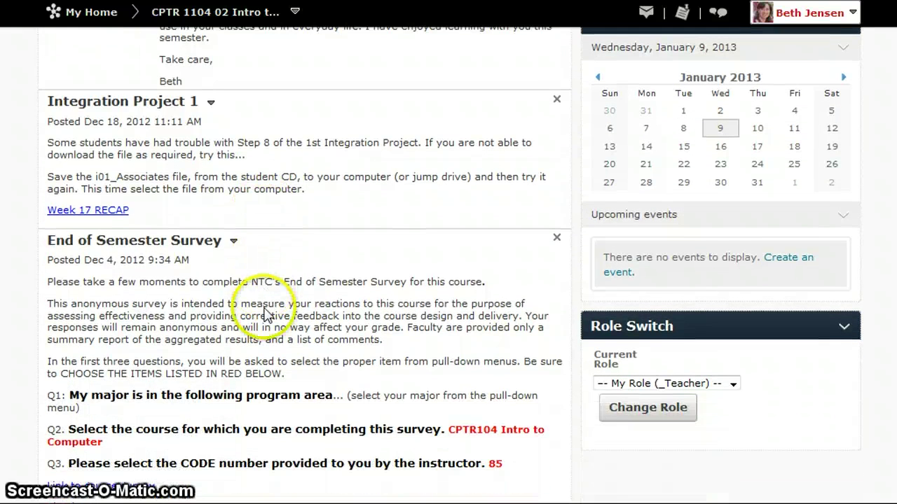
{"action": "scroll", "coordinate": [266, 309], "scroll_direction": "up", "scroll_amount": 2}
{"action": "scroll", "coordinate": [265, 308], "scroll_direction": "up", "scroll_amount": 4}
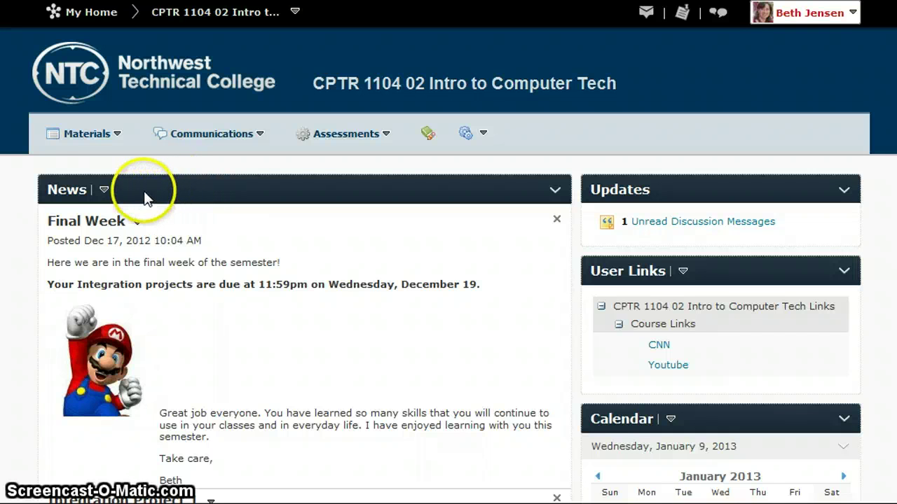
Open the course's News tool and look through the posted news items
{"action": "left_click", "coordinate": [104, 189]}
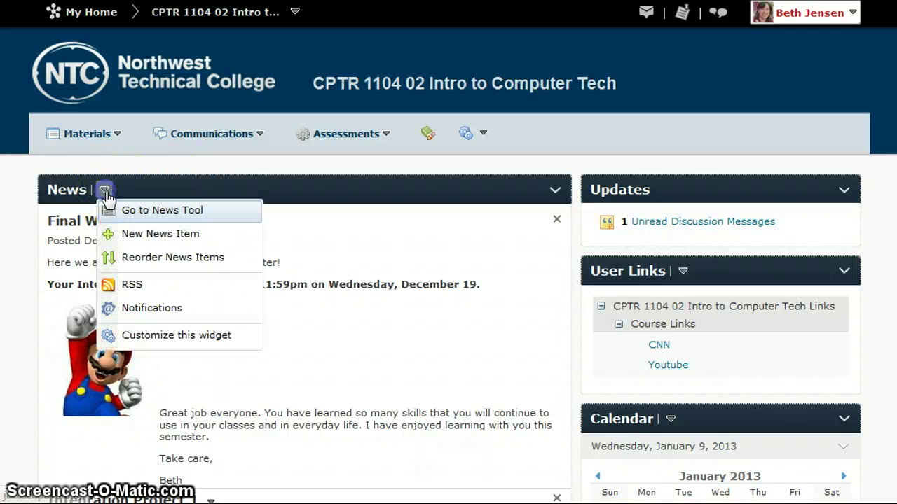
{"action": "left_click", "coordinate": [185, 210]}
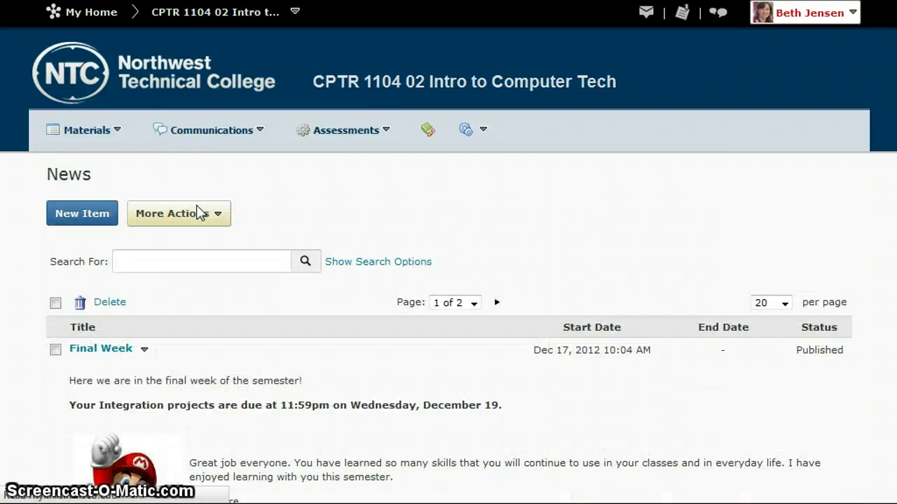
{"action": "scroll", "coordinate": [421, 330], "scroll_direction": "down", "scroll_amount": 3}
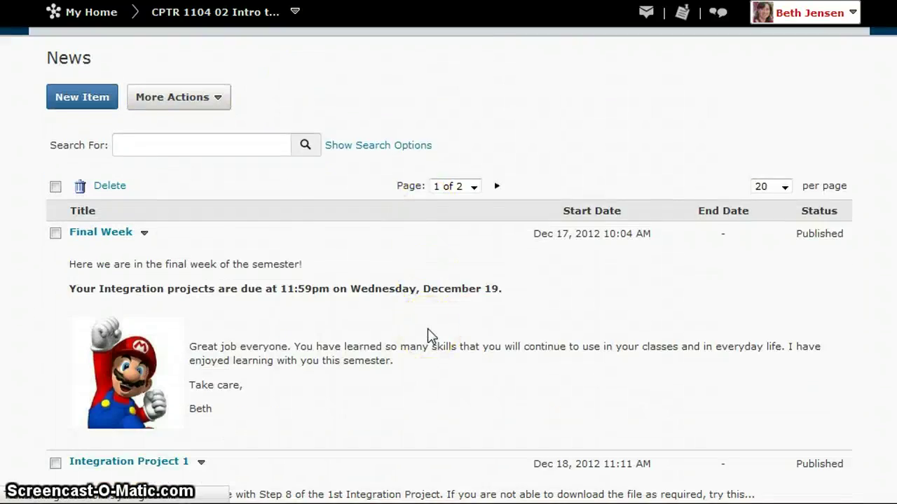
{"action": "scroll", "coordinate": [429, 335], "scroll_direction": "down", "scroll_amount": 15}
{"action": "scroll", "coordinate": [431, 336], "scroll_direction": "down", "scroll_amount": 12}
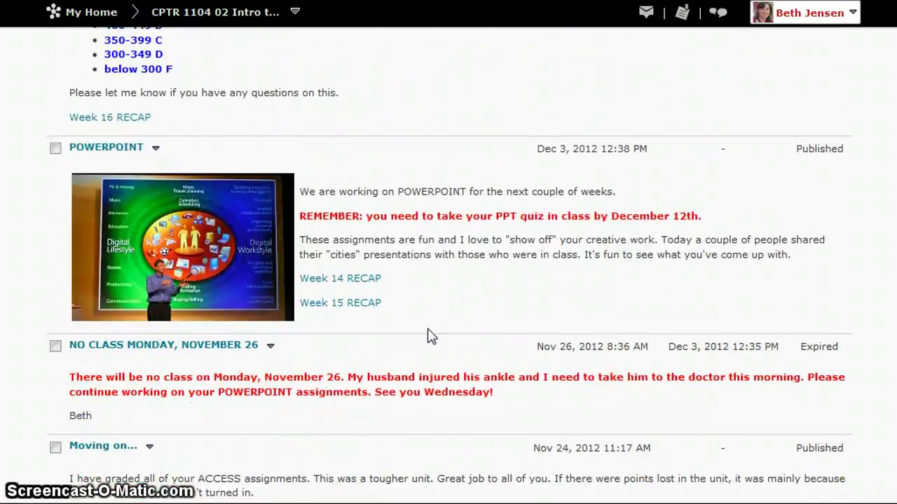
{"action": "scroll", "coordinate": [430, 329], "scroll_direction": "up", "scroll_amount": 20}
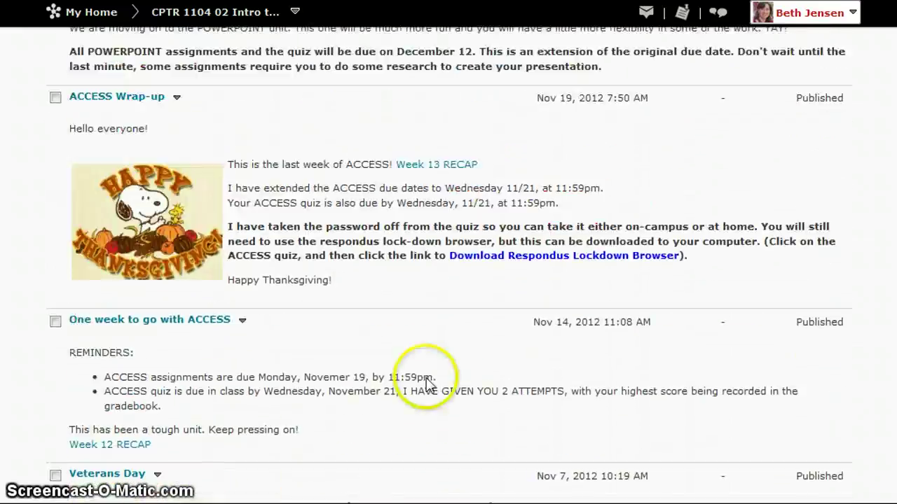
{"action": "scroll", "coordinate": [441, 343], "scroll_direction": "up", "scroll_amount": 2}
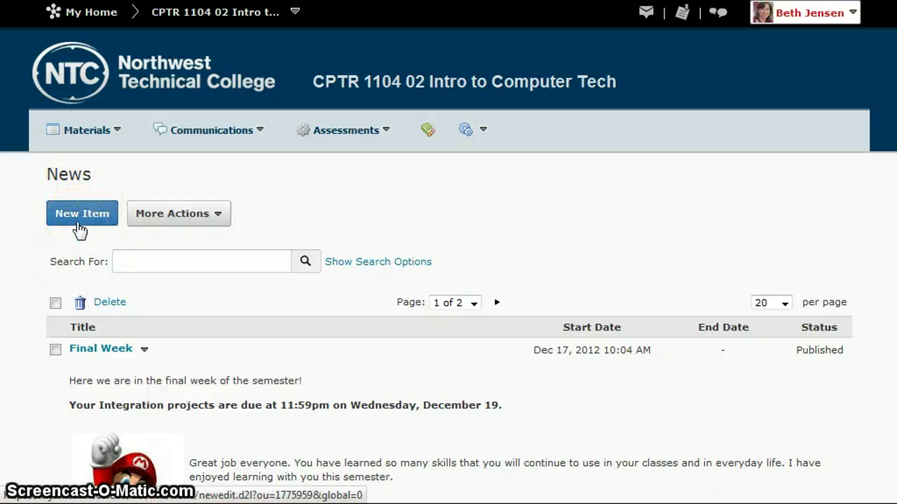
Return to the CPTR 1104 course home page and examine the Updates, User Links and Calendar widgets
{"action": "left_click", "coordinate": [203, 22]}
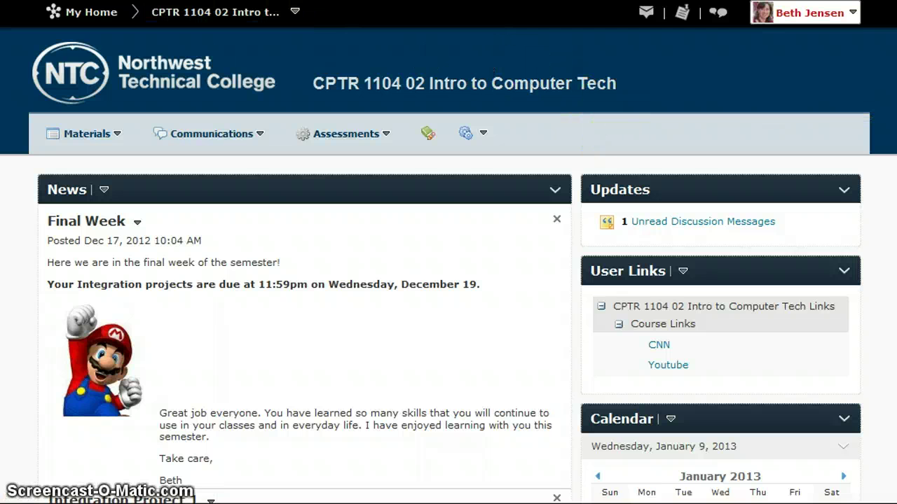
{"action": "scroll", "coordinate": [867, 130], "scroll_direction": "down", "scroll_amount": 2}
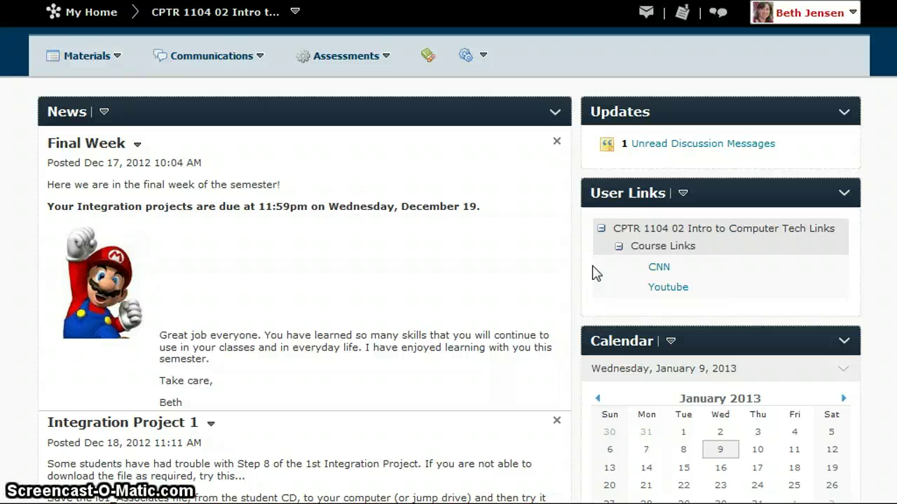
{"action": "scroll", "coordinate": [595, 273], "scroll_direction": "down", "scroll_amount": 3}
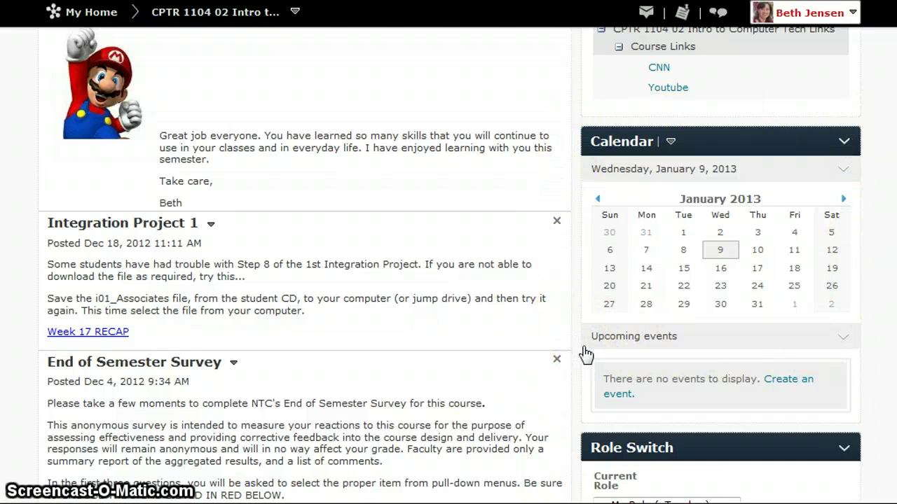
Change the current course role to _Student and look over the course home page in that role
{"action": "scroll", "coordinate": [583, 355], "scroll_direction": "down", "scroll_amount": 3}
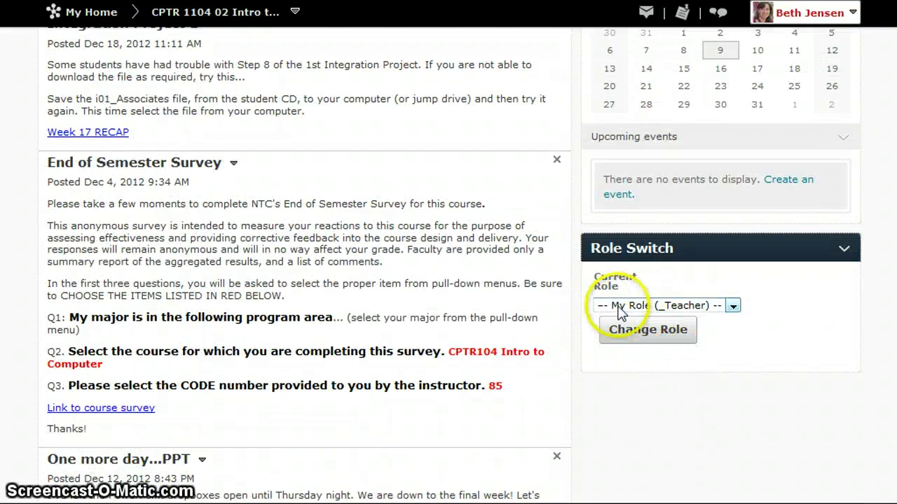
{"action": "left_click", "coordinate": [733, 307]}
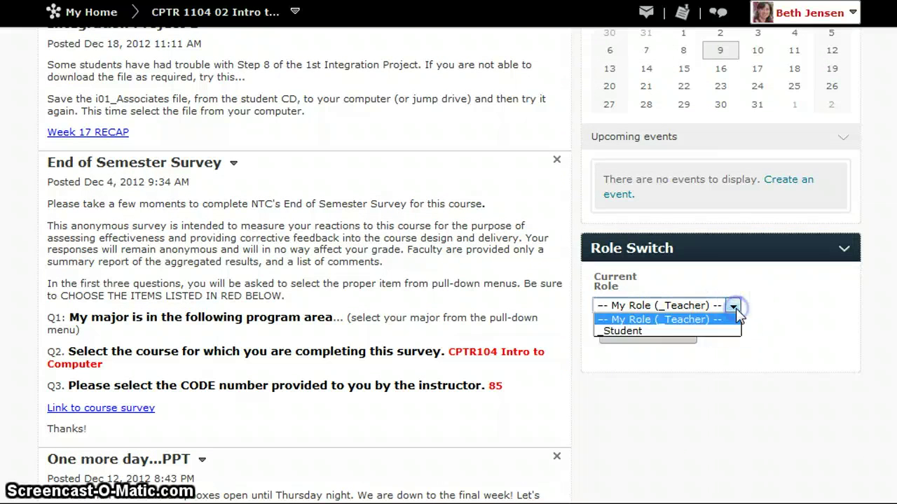
{"action": "left_click", "coordinate": [624, 332]}
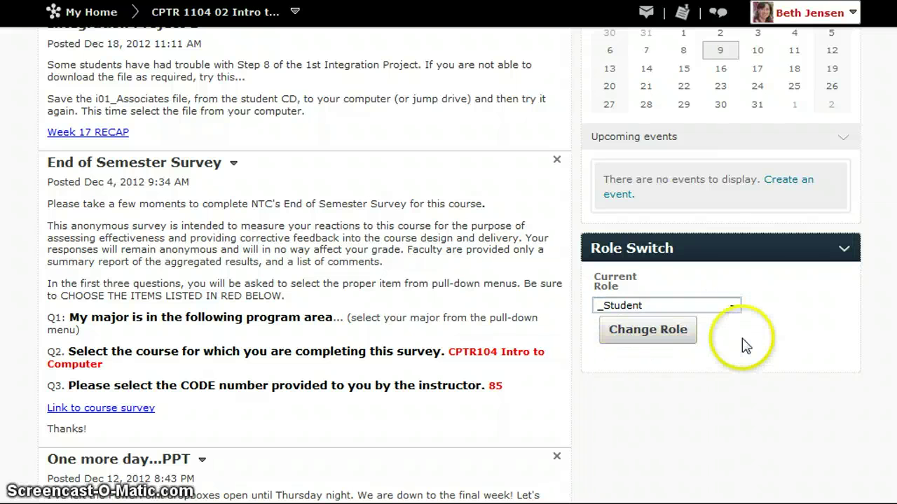
{"action": "left_click", "coordinate": [647, 338]}
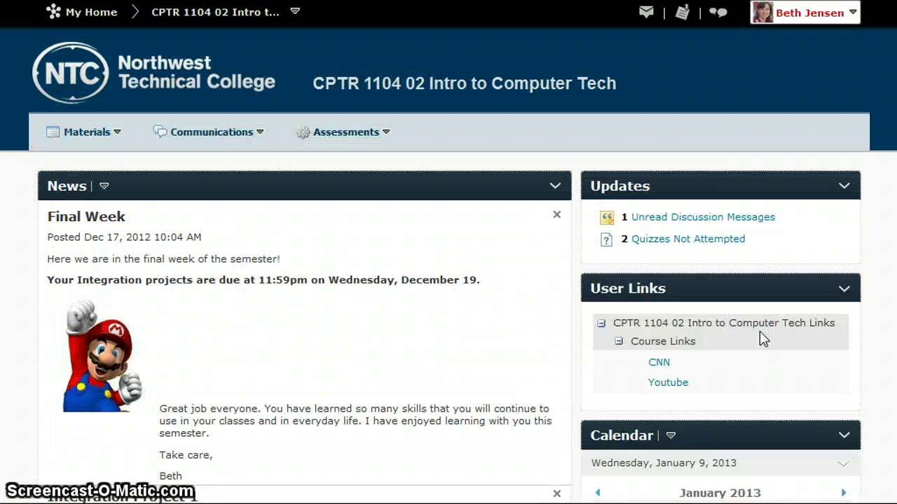
{"action": "scroll", "coordinate": [763, 338], "scroll_direction": "down", "scroll_amount": 5}
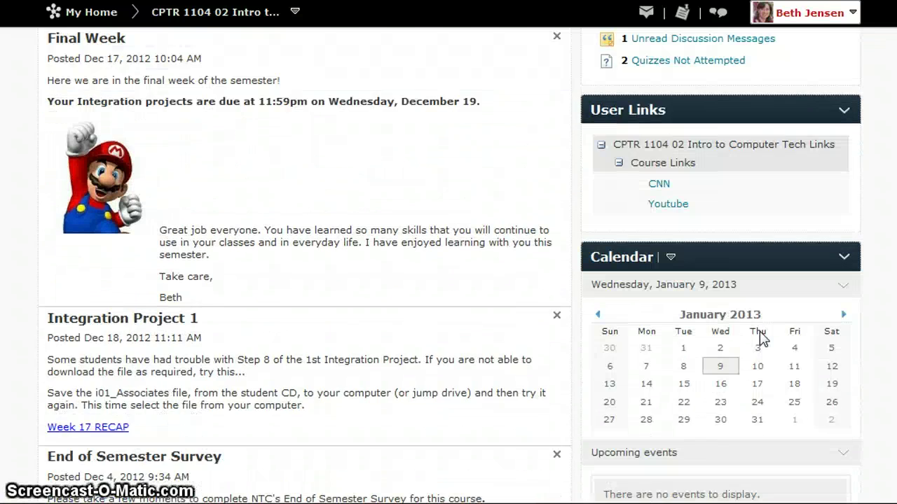
Switch the current course role from _Student back to the original instructor role
{"action": "scroll", "coordinate": [763, 339], "scroll_direction": "down", "scroll_amount": 1}
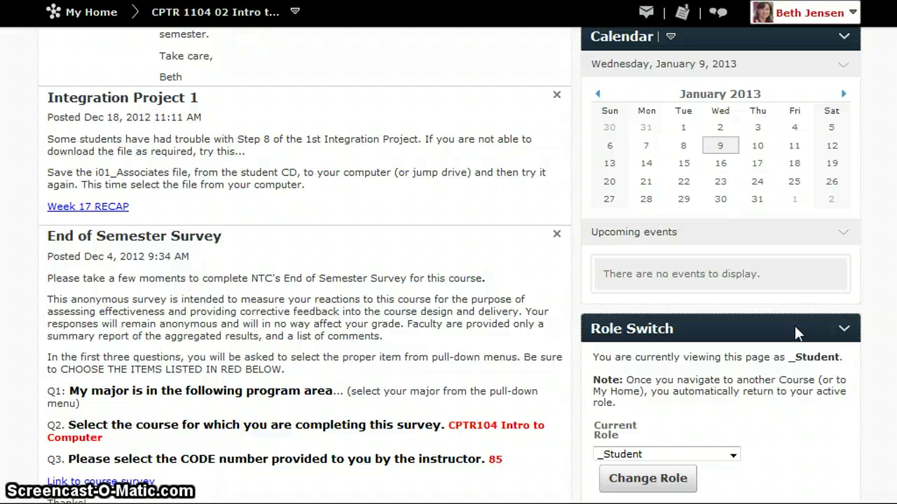
{"action": "left_click", "coordinate": [732, 456]}
{"action": "left_click", "coordinate": [711, 466]}
{"action": "left_click", "coordinate": [666, 482]}
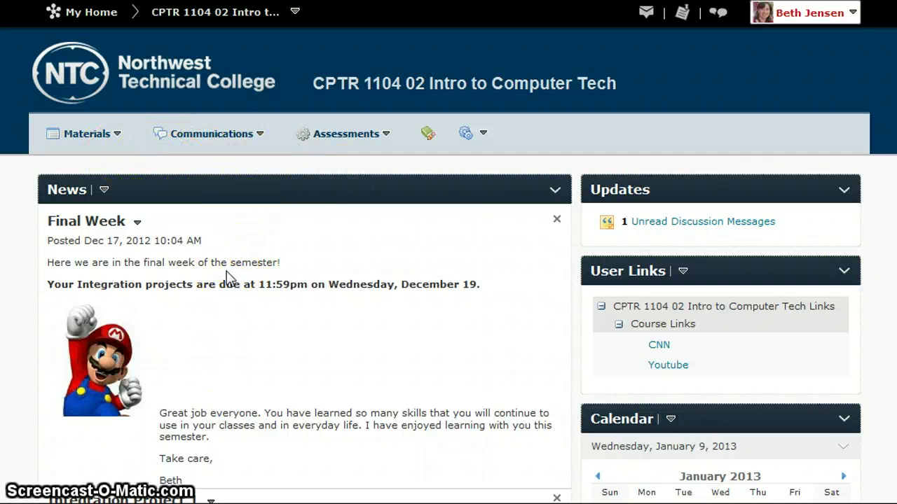
Look through the course tools grouped under Materials, Communications and Assessments
{"action": "left_click", "coordinate": [118, 135]}
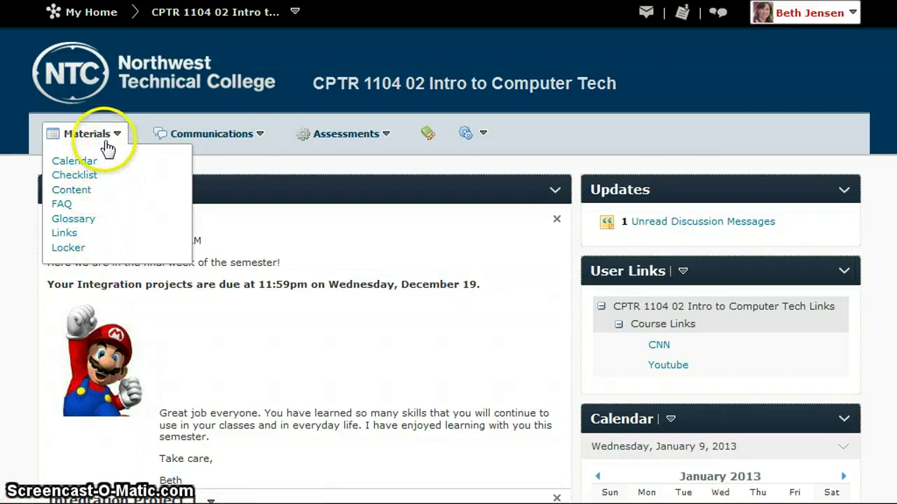
{"action": "left_click", "coordinate": [262, 136]}
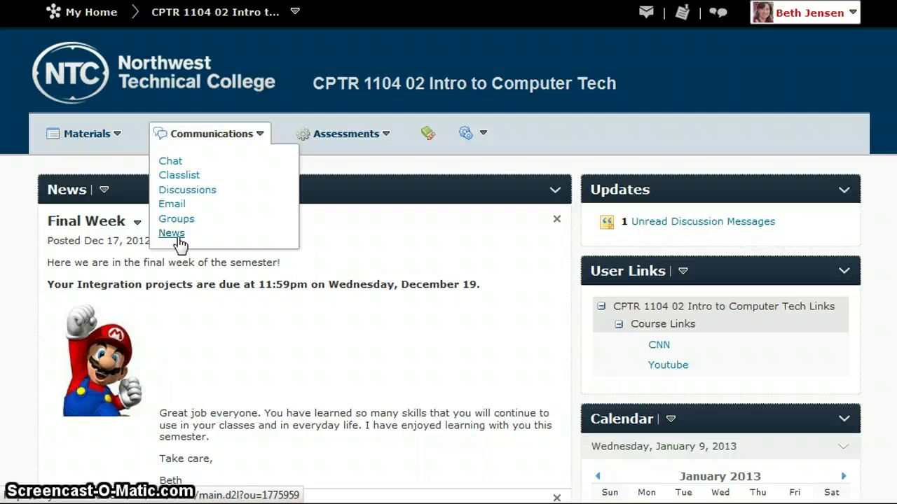
{"action": "left_click", "coordinate": [258, 145]}
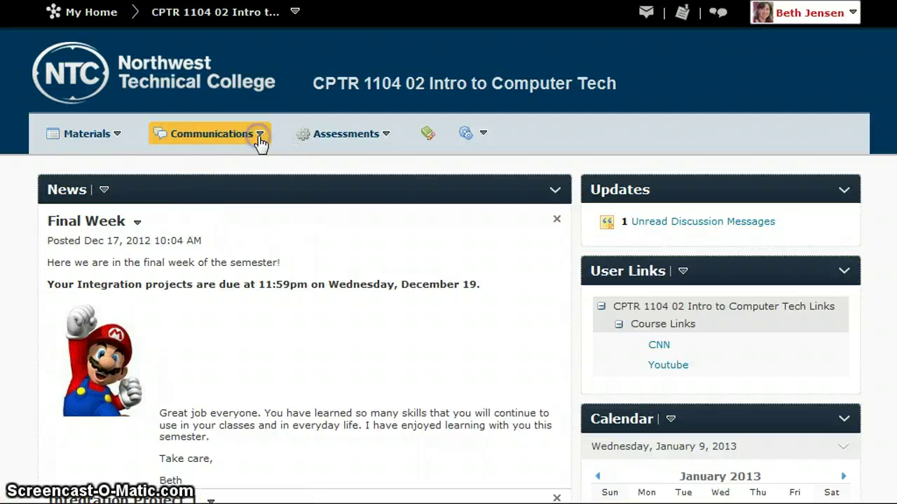
{"action": "left_click", "coordinate": [385, 137]}
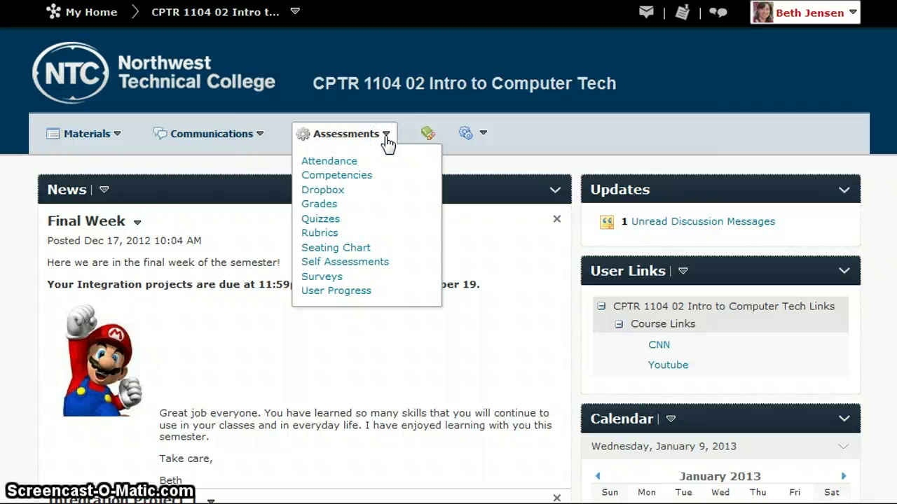
{"action": "left_click", "coordinate": [335, 194]}
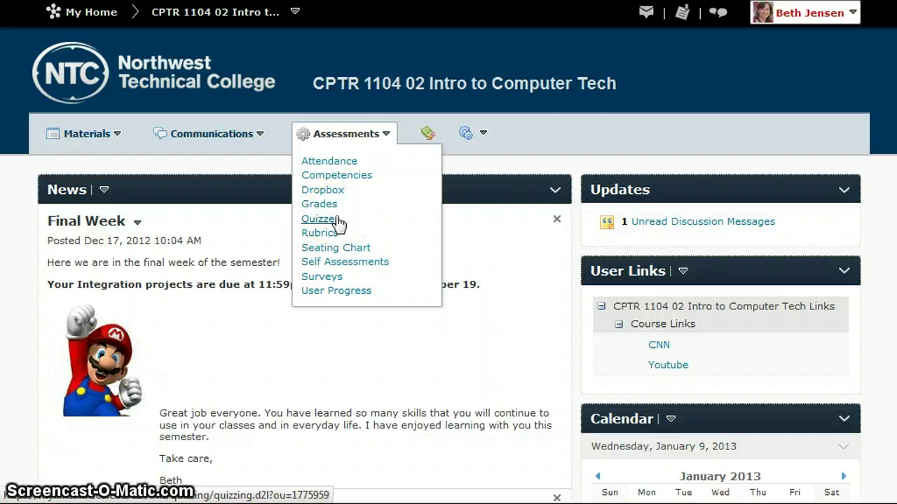
{"action": "left_click", "coordinate": [386, 134]}
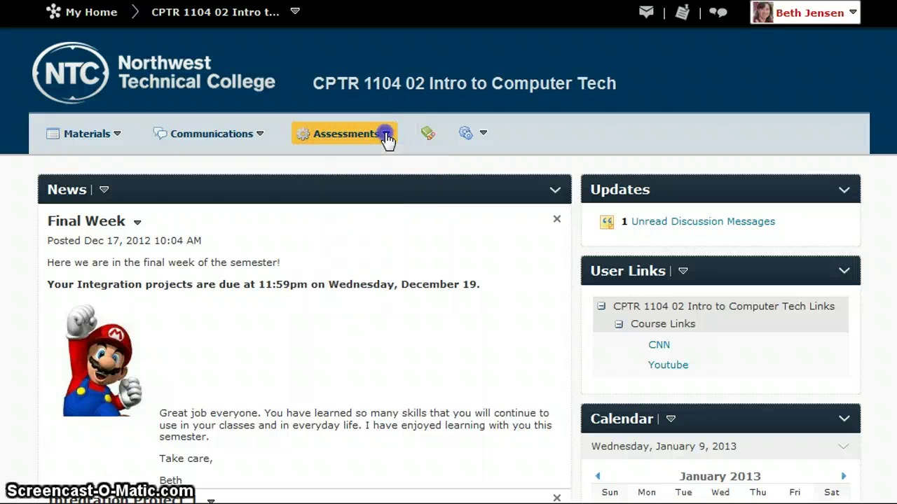
Open Course Offering Information from the Course Administration tools and review the course's start and end dates
{"action": "left_click", "coordinate": [427, 135]}
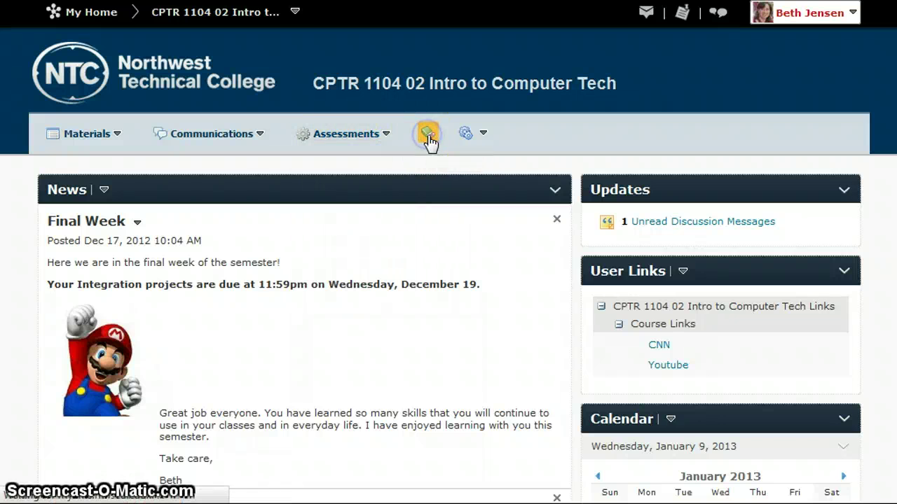
{"action": "scroll", "coordinate": [448, 281], "scroll_direction": "down", "scroll_amount": 3}
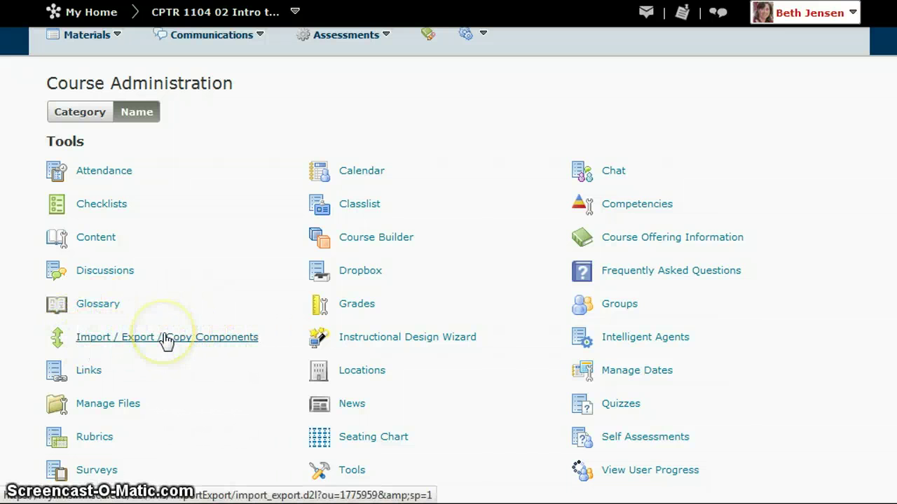
{"action": "left_click", "coordinate": [684, 245]}
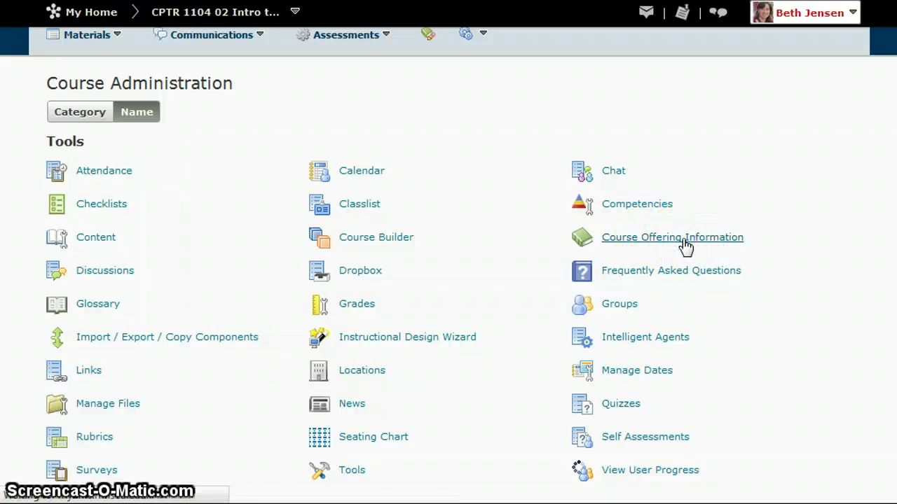
{"action": "scroll", "coordinate": [498, 293], "scroll_direction": "down", "scroll_amount": 3}
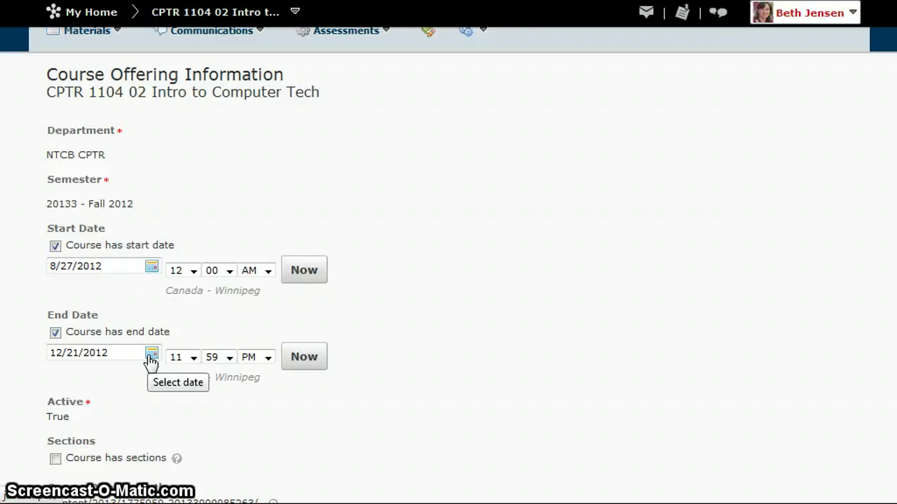
{"action": "scroll", "coordinate": [522, 355], "scroll_direction": "up", "scroll_amount": 3}
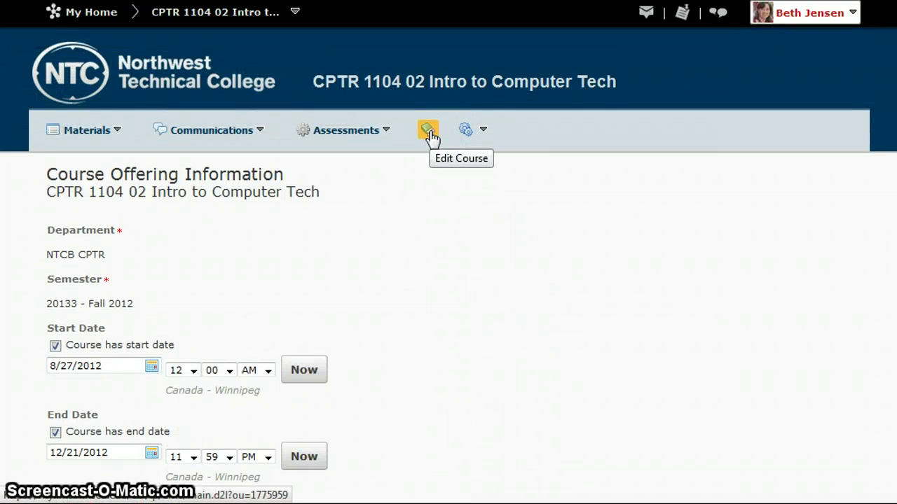
Check the Organization Related options and return to the CPTR 1104 course home page
{"action": "left_click", "coordinate": [483, 135]}
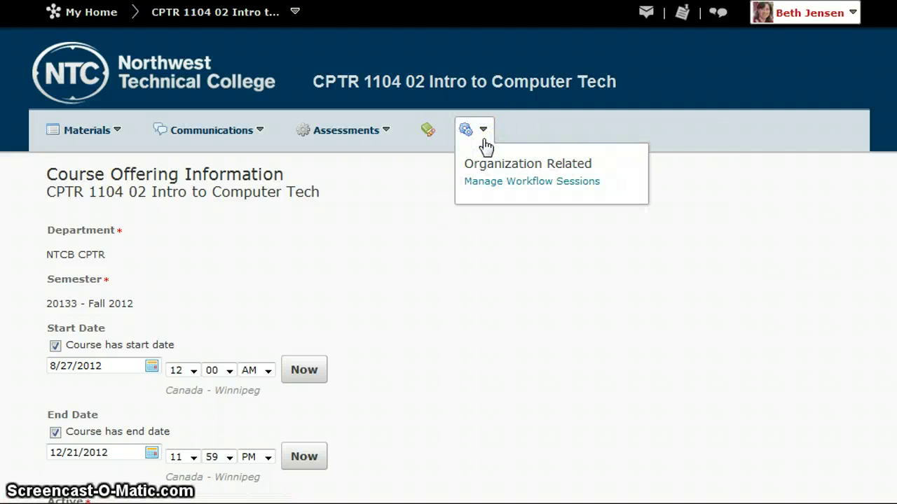
{"action": "left_click", "coordinate": [483, 133]}
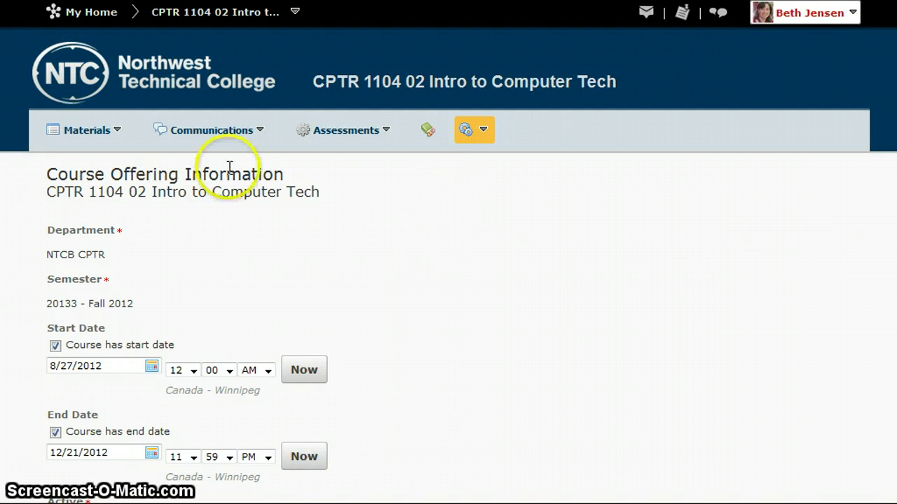
{"action": "left_click", "coordinate": [209, 14]}
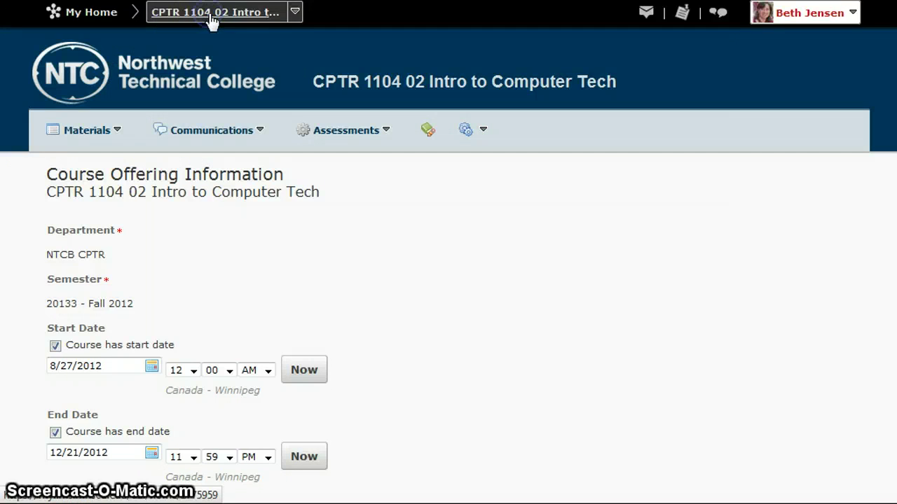